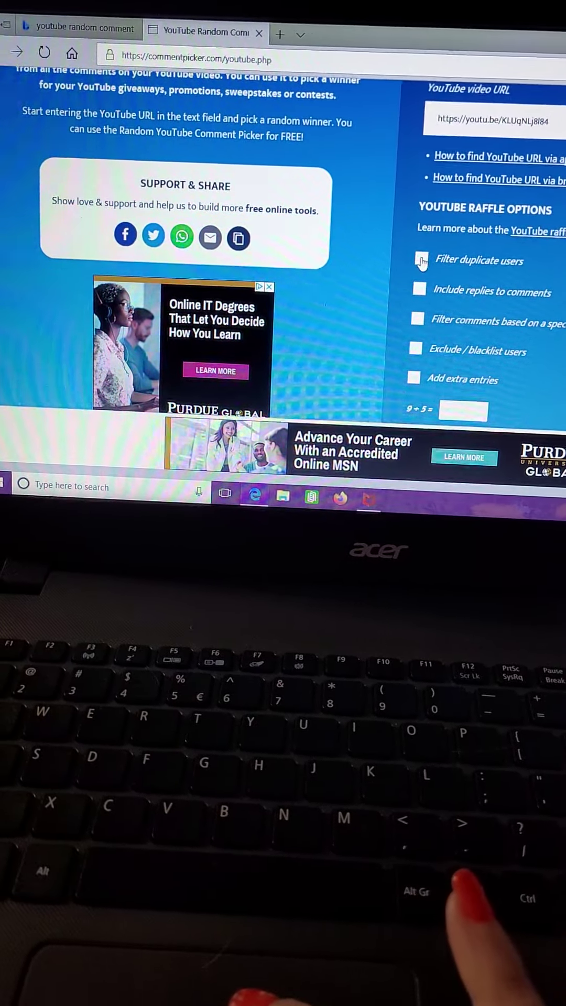
scroll(501, 305, "down", 3)
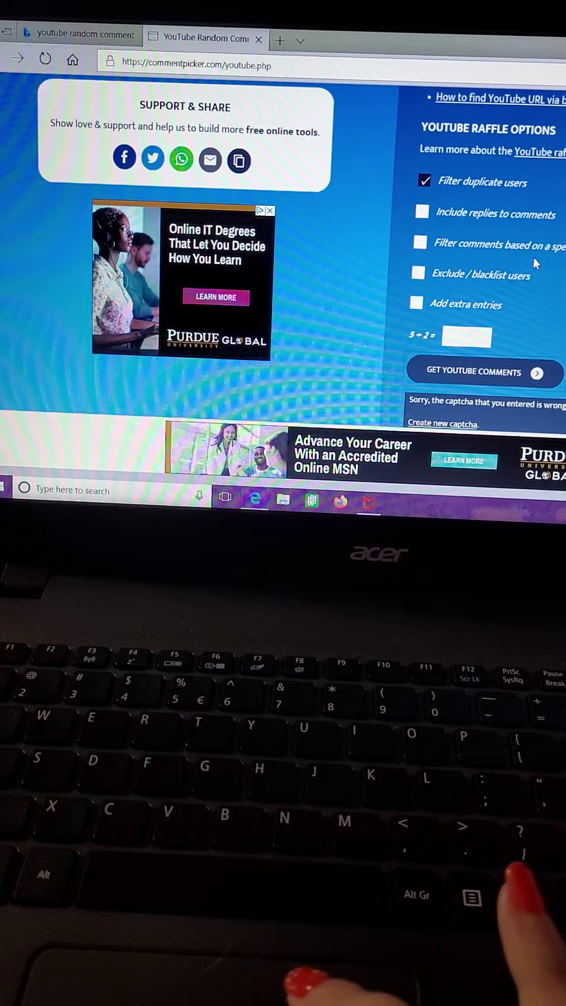
scroll(535, 260, "up", 1)
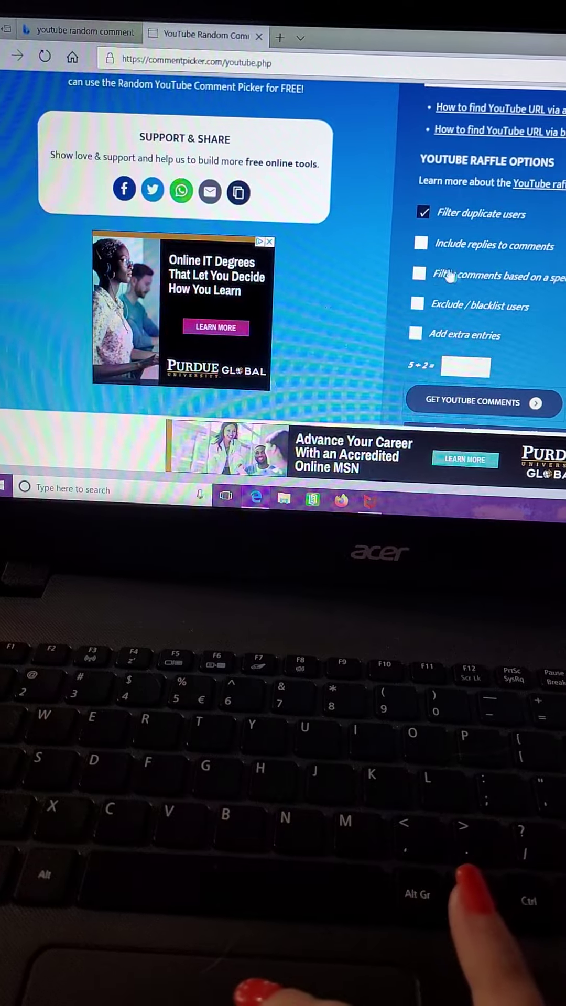
Filter comments to those containing 'bunny' and answer the 5+2 check with 7
left_click(419, 276)
type("bunny")
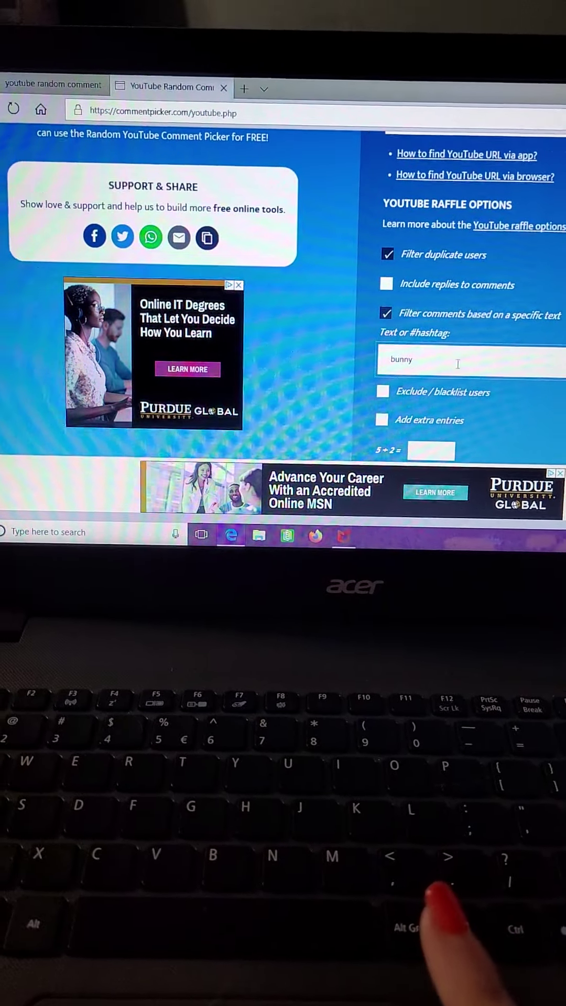
scroll(487, 418, "down", 1)
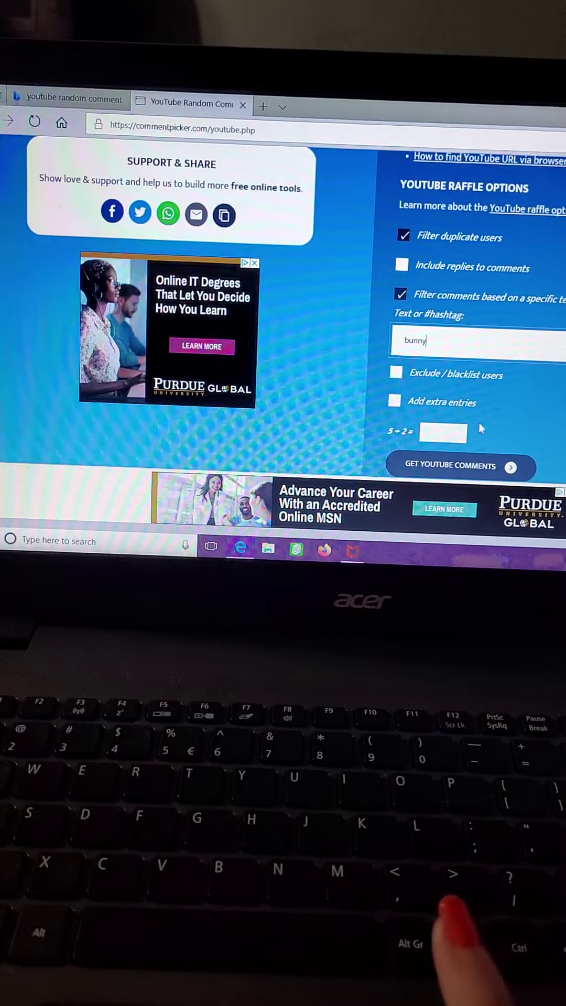
left_click(437, 437)
type("7")
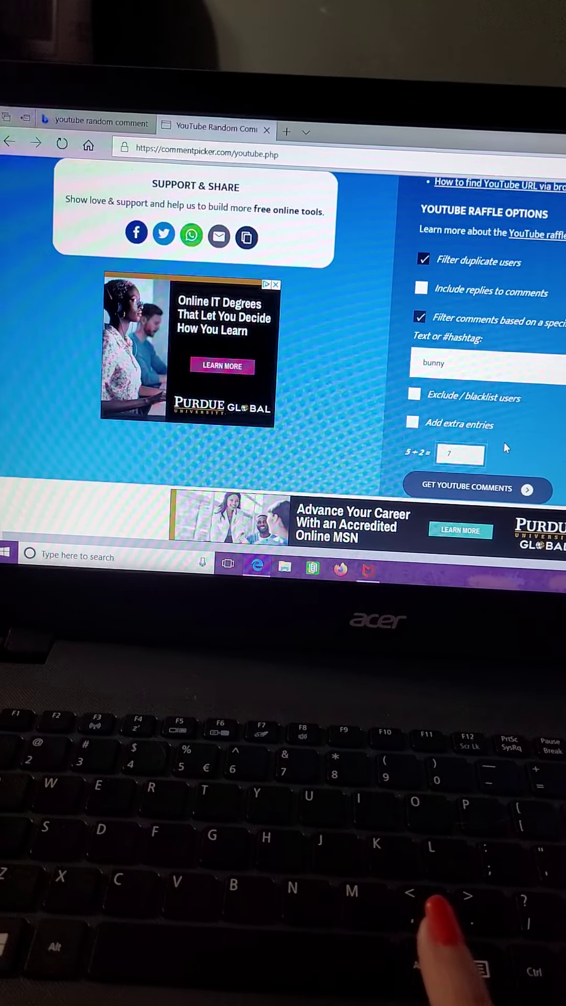
scroll(504, 442, "down", 1)
scroll(503, 443, "up", 1)
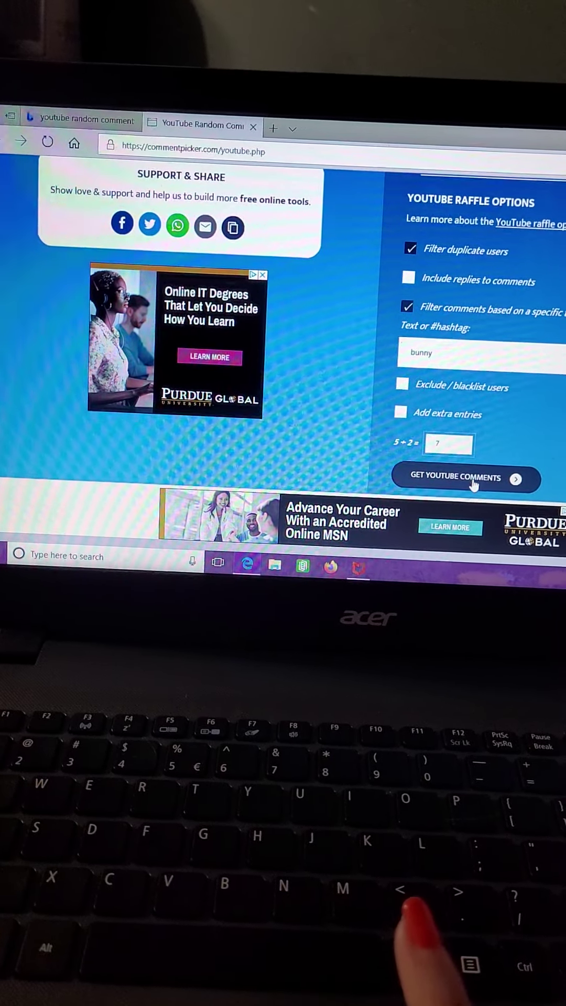
Fetch the YouTube comments with the filters, yielding 66 unique comments
left_click(473, 479)
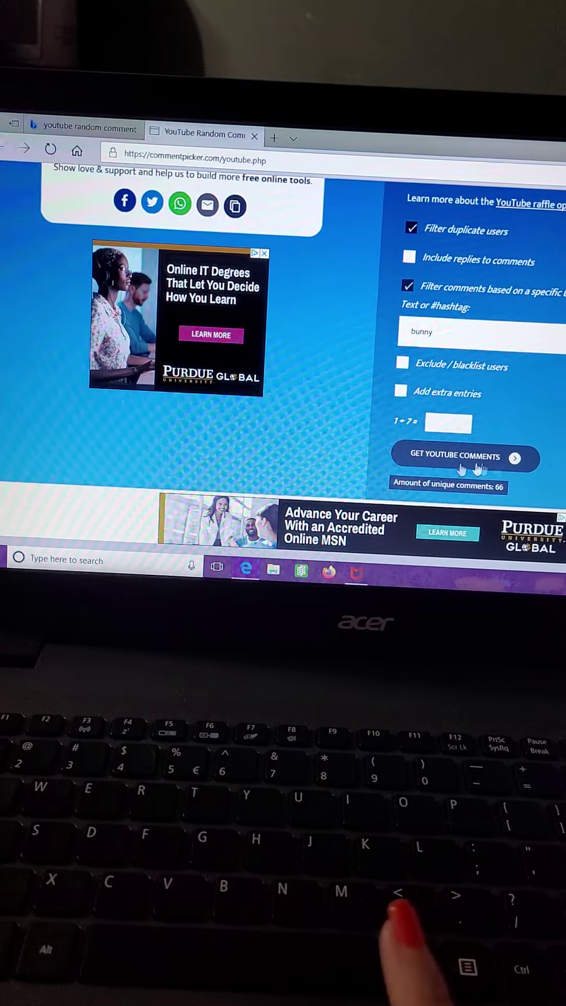
scroll(332, 478, "down", 2)
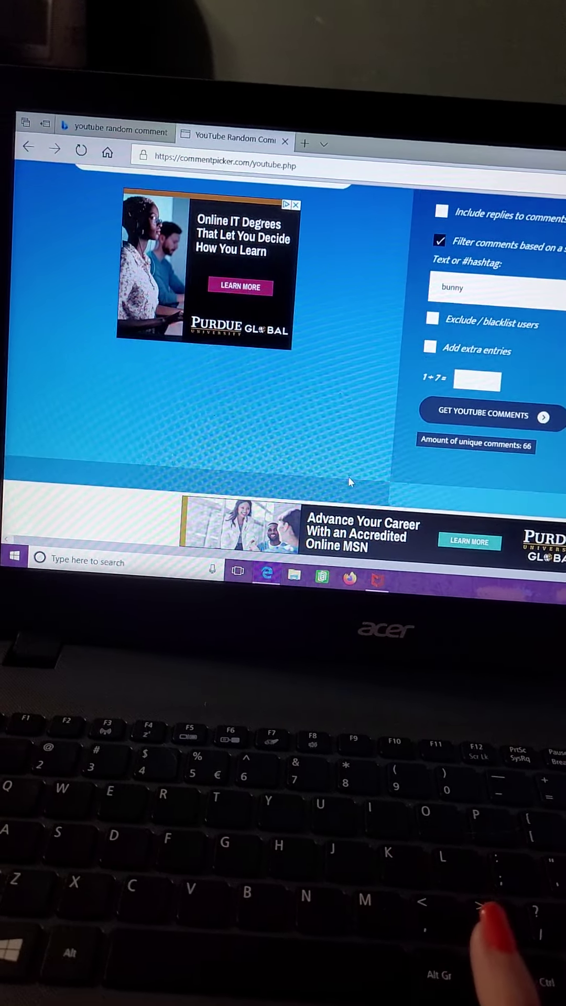
scroll(347, 478, "down", 2)
scroll(335, 481, "down", 1)
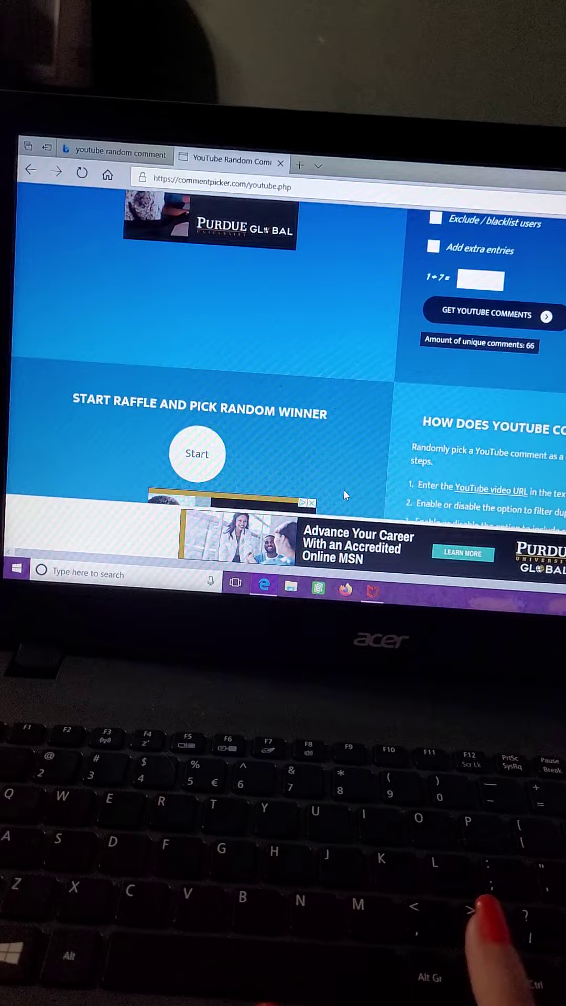
scroll(343, 496, "down", 1)
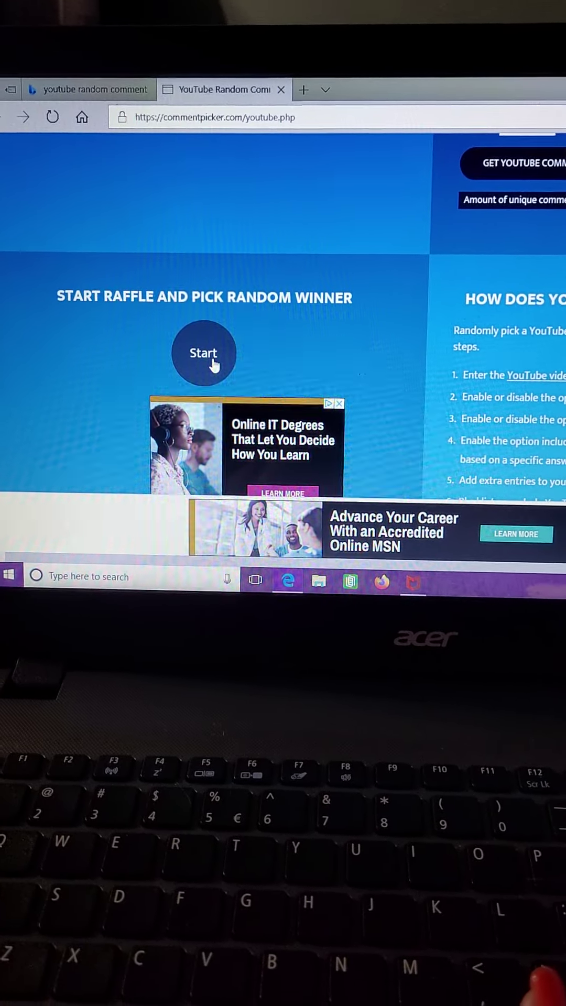
Run the raffle to draw a random winner with a bunny comment from 66 names
left_click(217, 365)
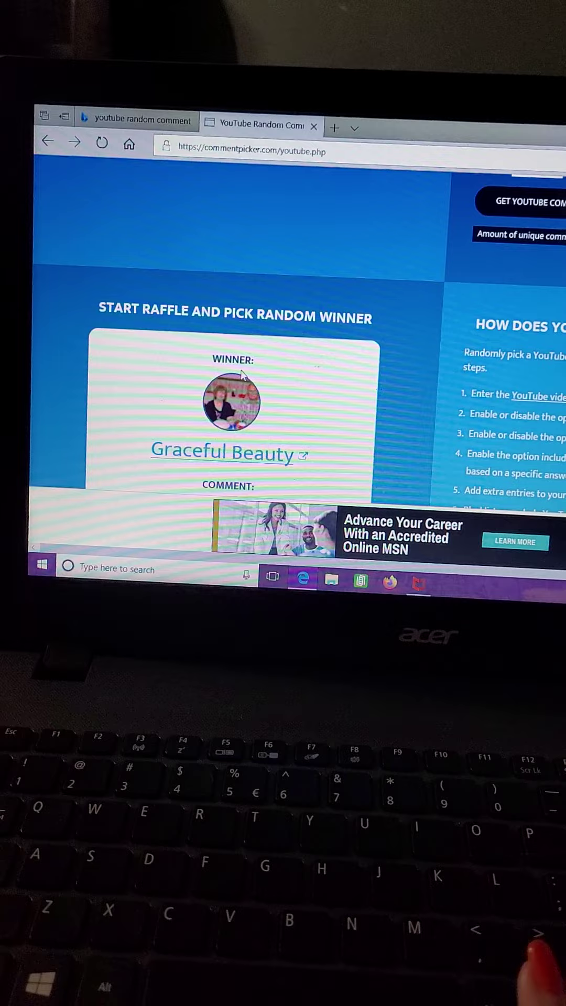
scroll(289, 415, "down", 2)
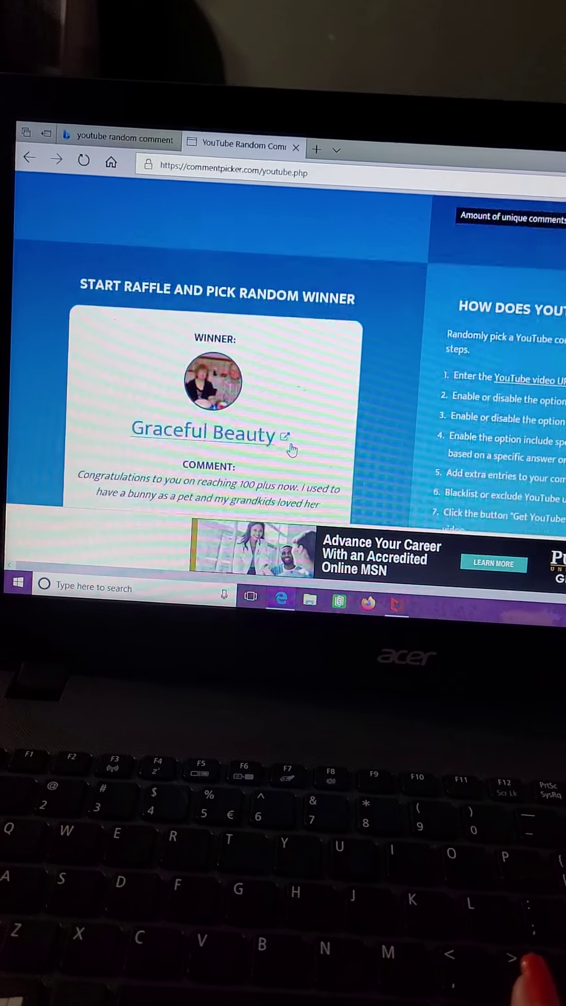
scroll(289, 455, "down", 1)
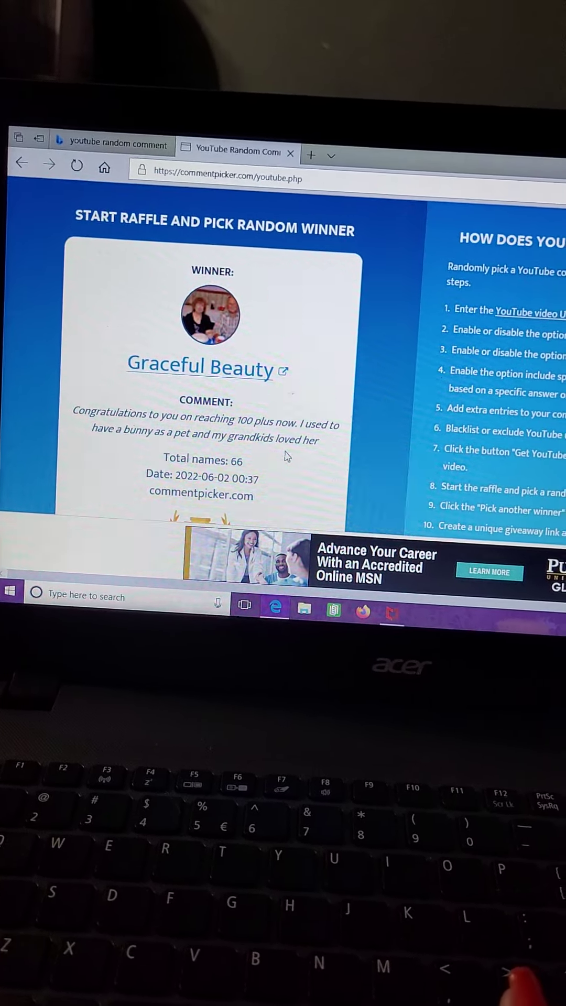